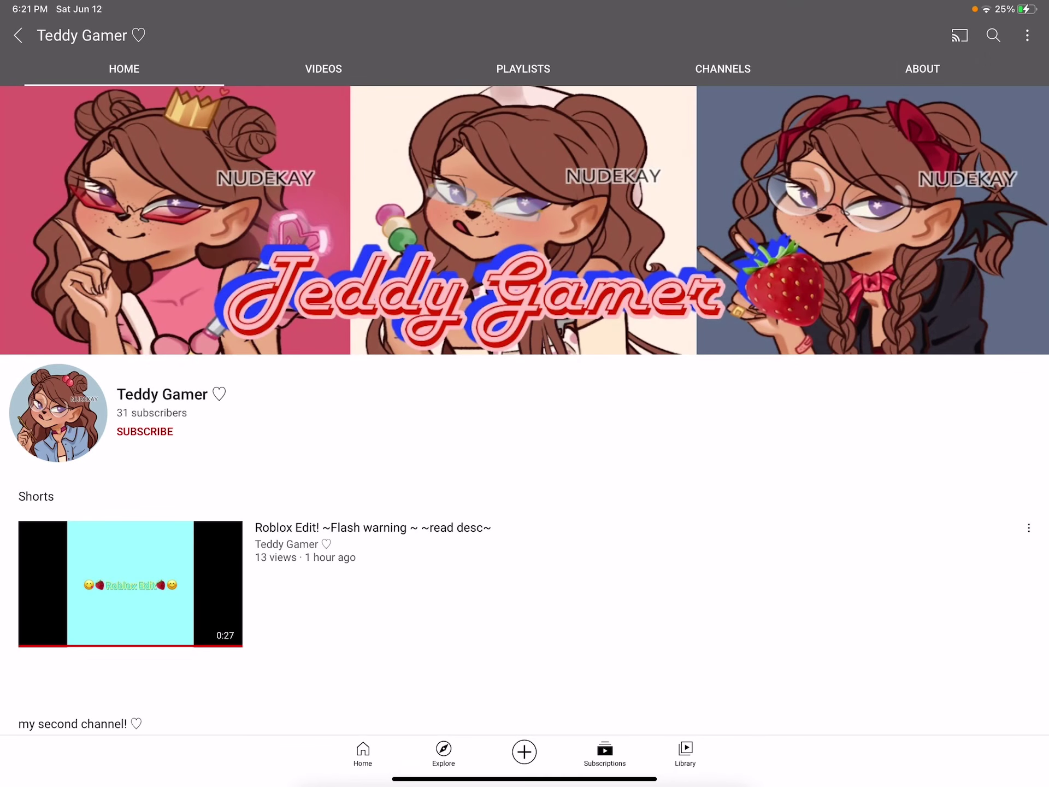
{"action": "mouse_move", "coordinate": [525, 492]}
{"action": "left_mouse_down"}
{"action": "mouse_move", "coordinate": [525, 442]}
{"action": "mouse_move", "coordinate": [524, 526]}
{"action": "left_mouse_up"}
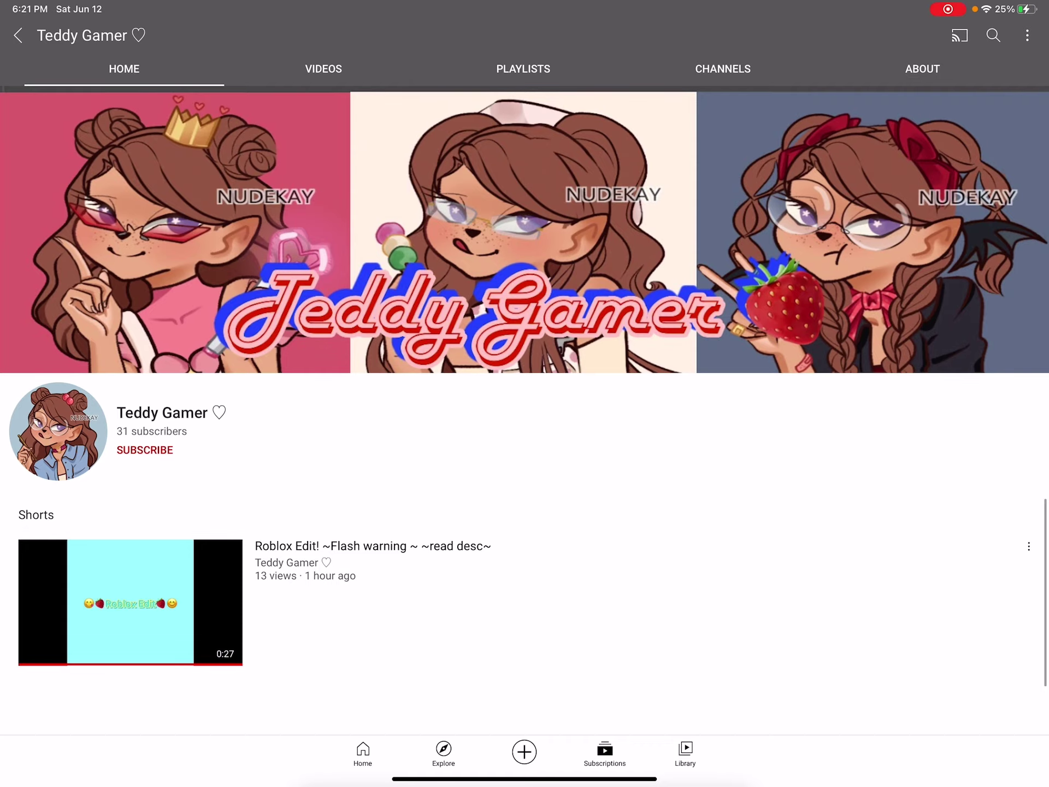
View and refresh the channel's About page, return home, then reopen About
{"action": "left_click", "coordinate": [923, 69]}
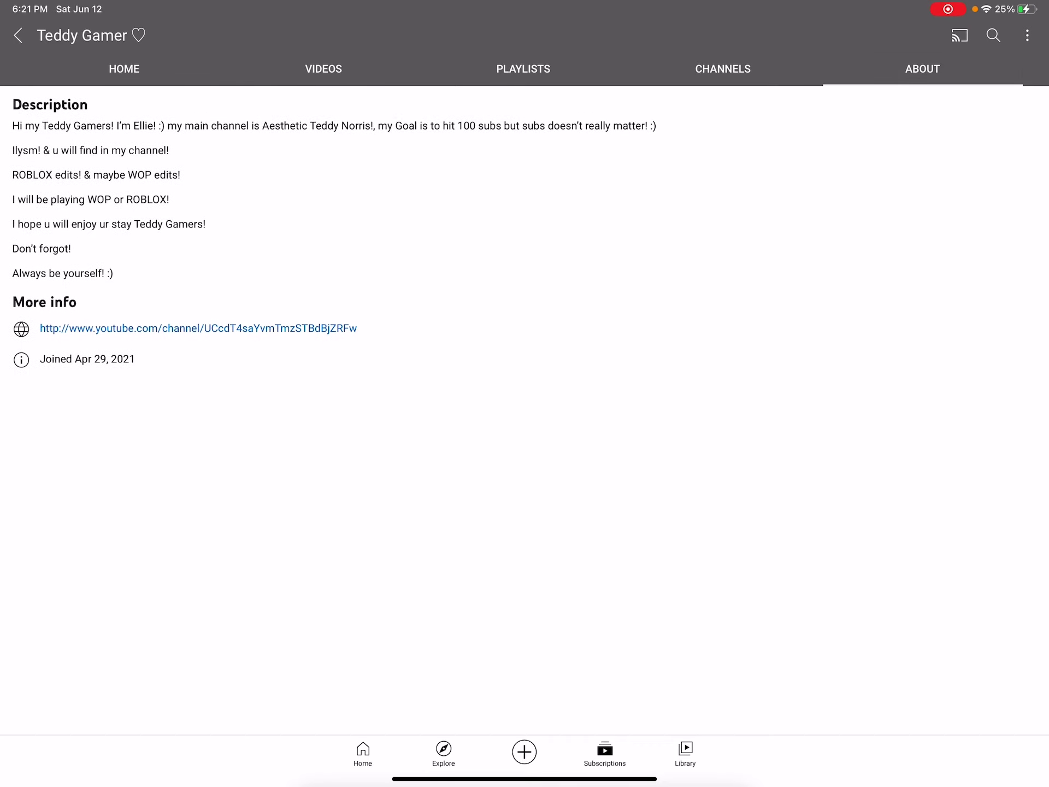
{"action": "left_click_drag", "start_coordinate": [525, 410], "coordinate": [525, 533]}
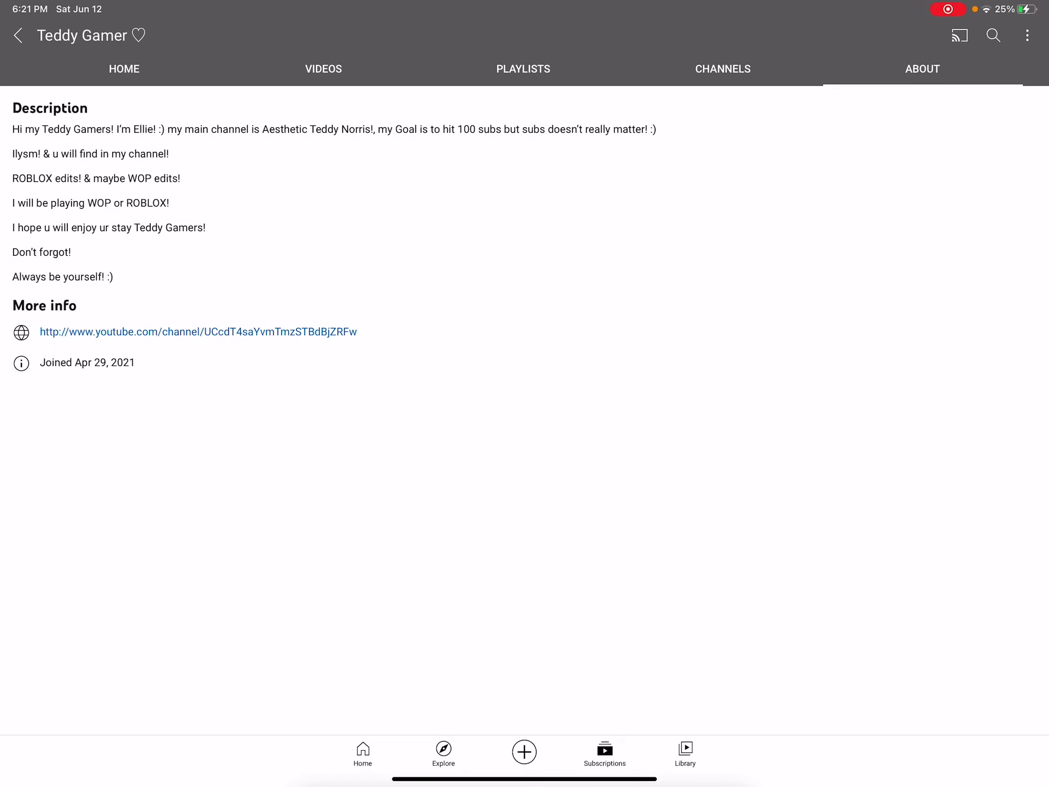
{"action": "left_click", "coordinate": [124, 69]}
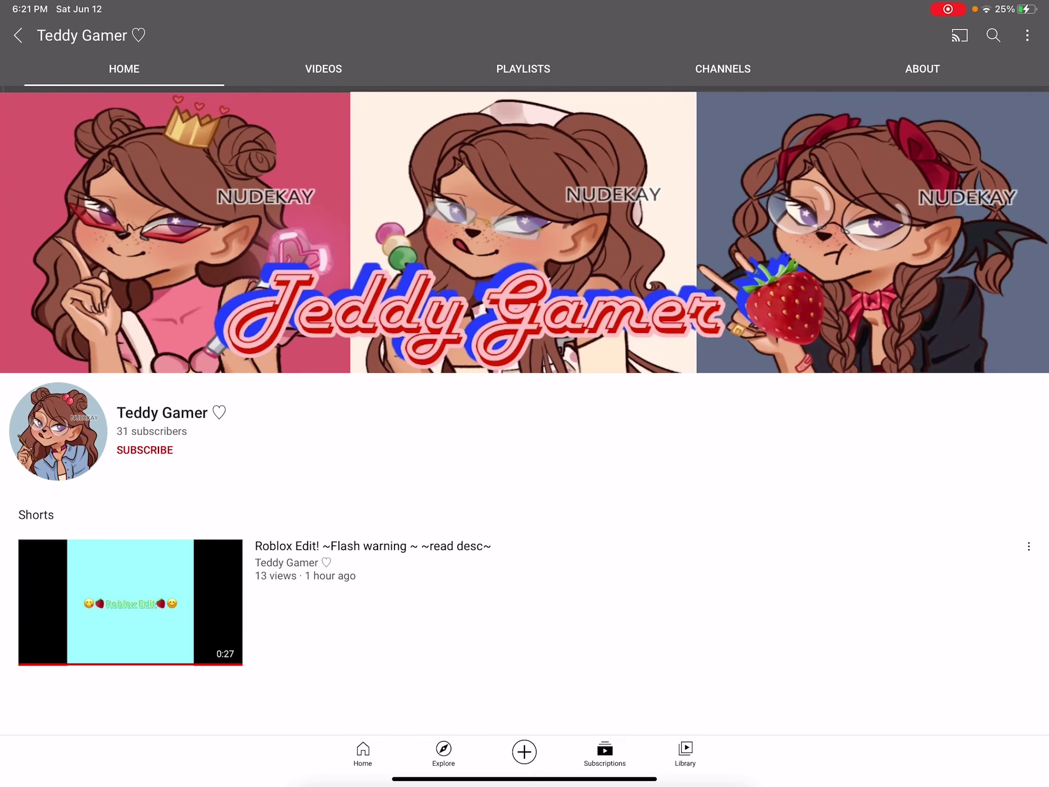
{"action": "left_click", "coordinate": [923, 70]}
Reach the Roblox Edit Short via the 'I have another channel!' video's comment link
{"action": "left_click", "coordinate": [18, 35]}
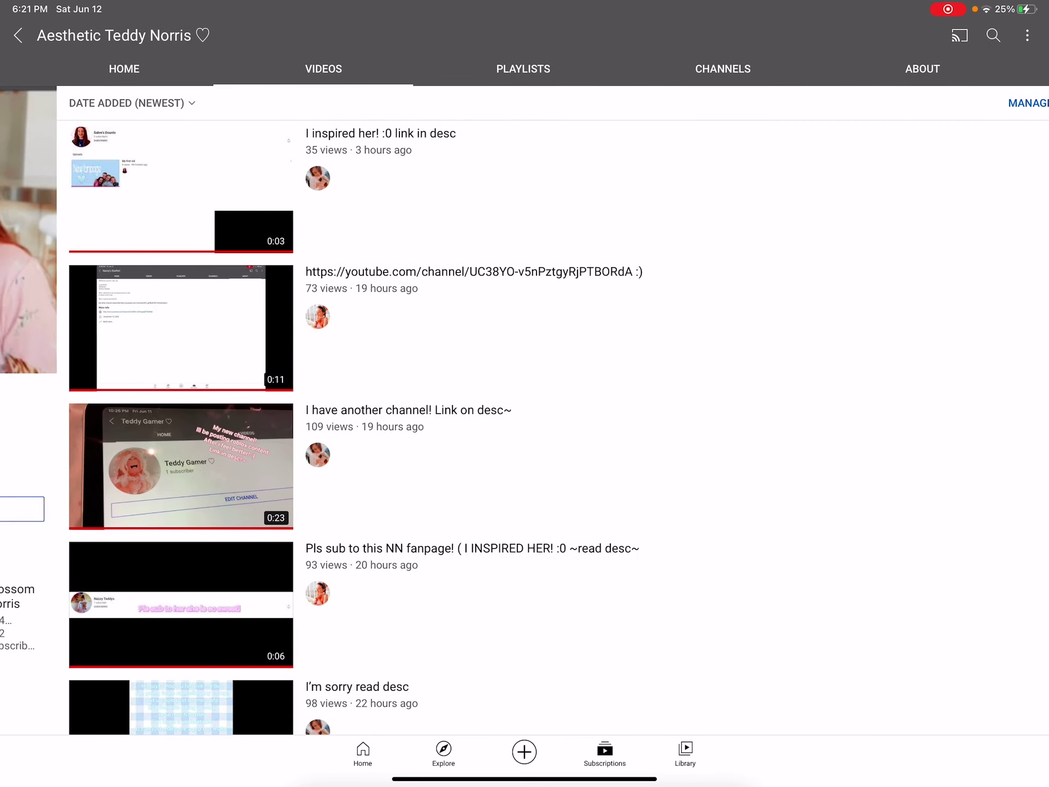
{"action": "left_click", "coordinate": [352, 410]}
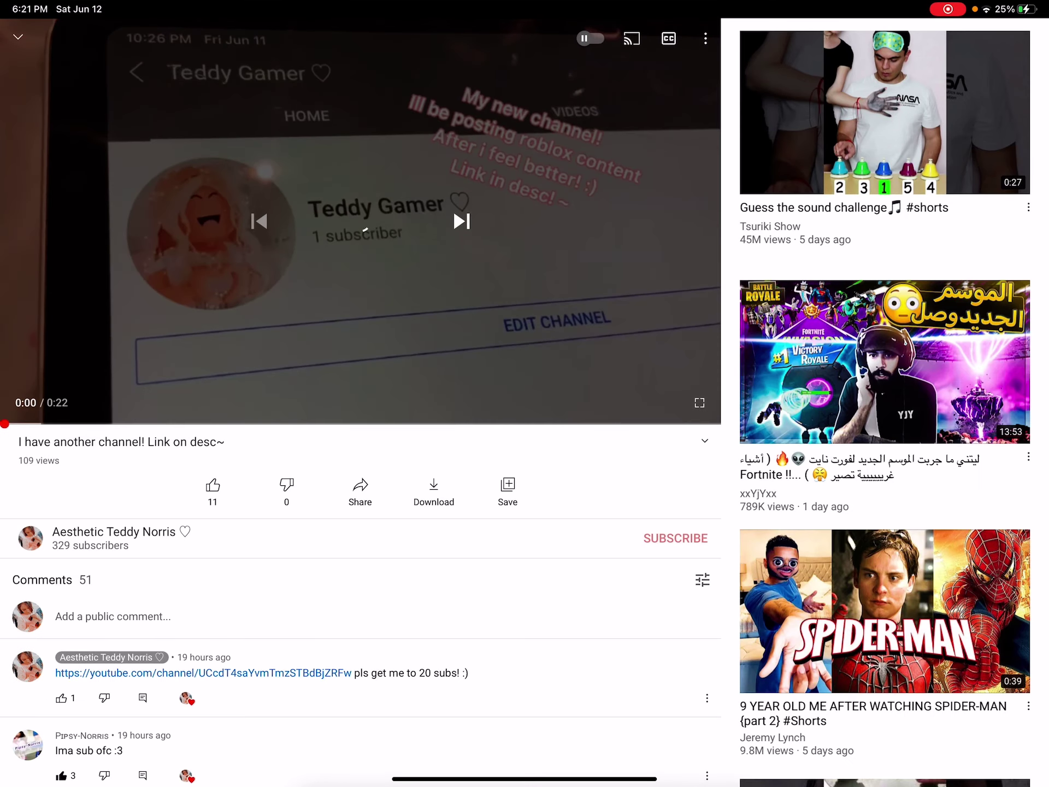
{"action": "scroll", "coordinate": [361, 615], "scroll_direction": "down", "scroll_amount": 1}
{"action": "left_click", "coordinate": [235, 620]}
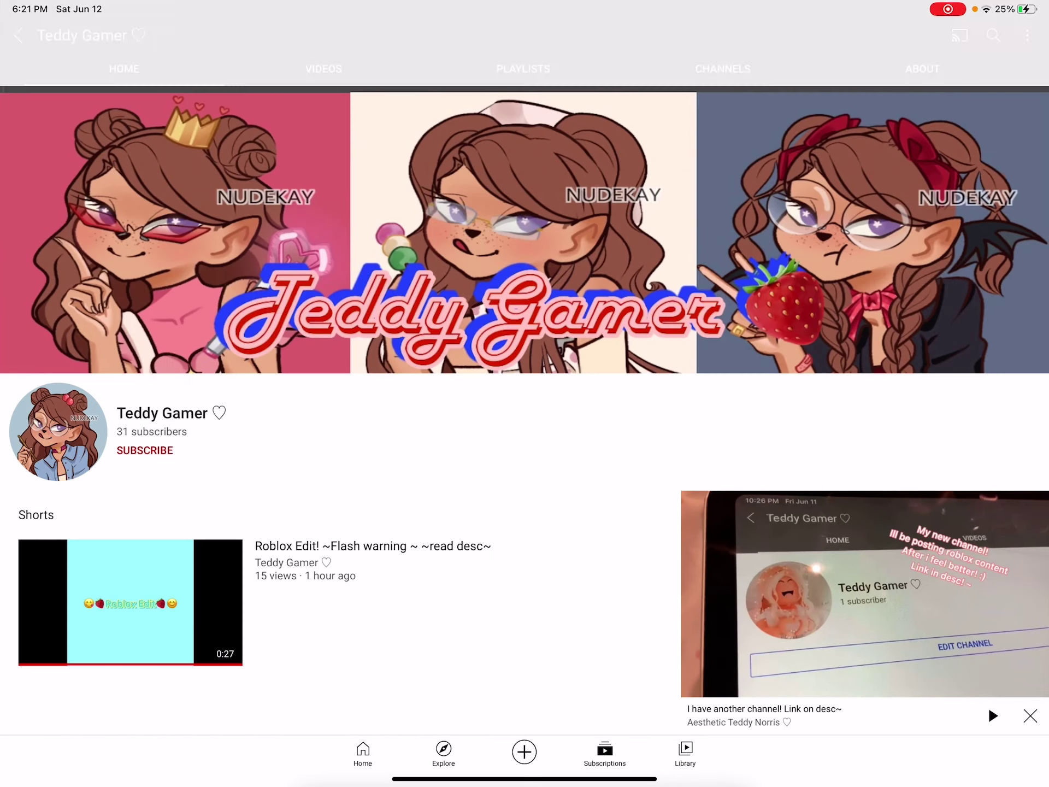
{"action": "left_click", "coordinate": [117, 602]}
Pause the Roblox Edit Short, expand its description, minimize it, and view Teddy Gamer's About
{"action": "left_click", "coordinate": [361, 221]}
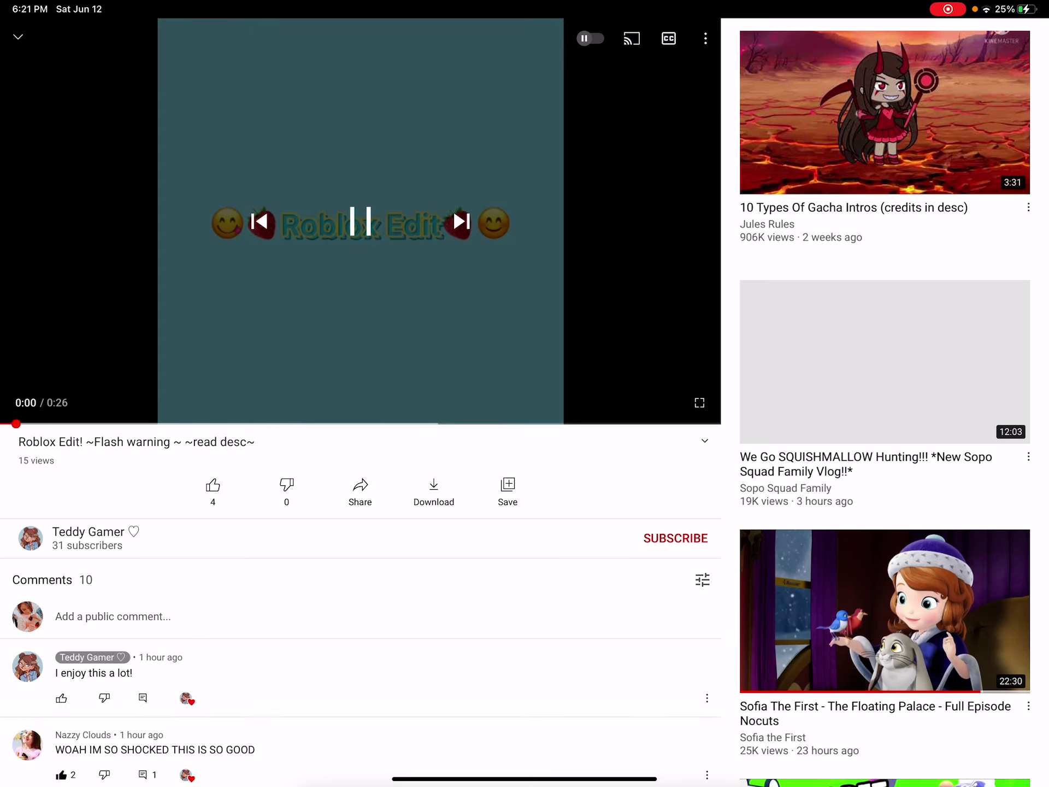
{"action": "left_click", "coordinate": [704, 449]}
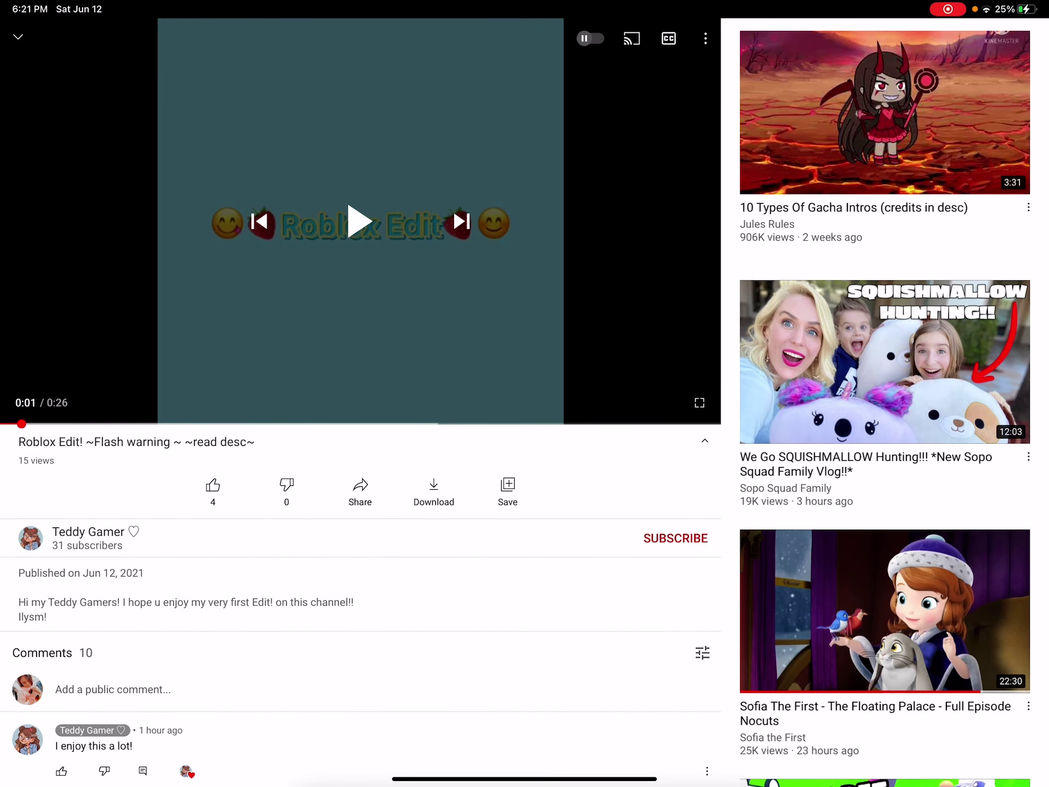
{"action": "scroll", "coordinate": [362, 574], "scroll_direction": "down", "scroll_amount": 2}
{"action": "left_click", "coordinate": [87, 459]}
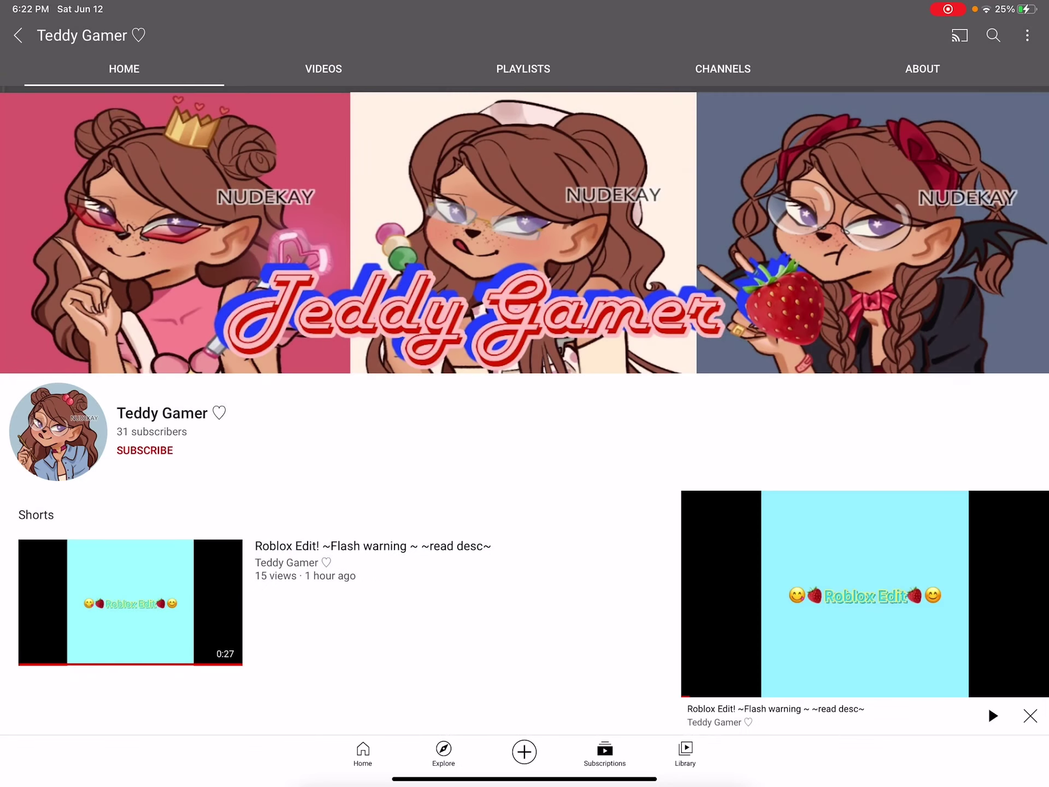
{"action": "left_click", "coordinate": [922, 70]}
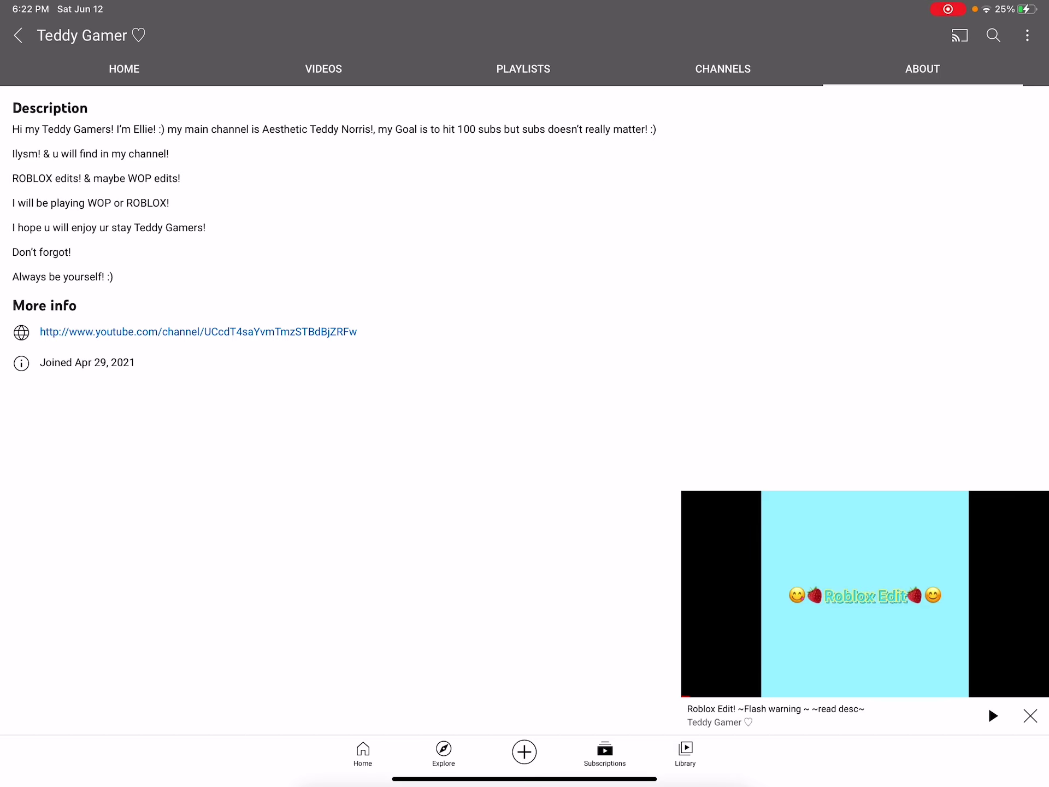
Reopen the Short from the channel home page, minimize it again, and return to About
{"action": "left_click", "coordinate": [124, 68]}
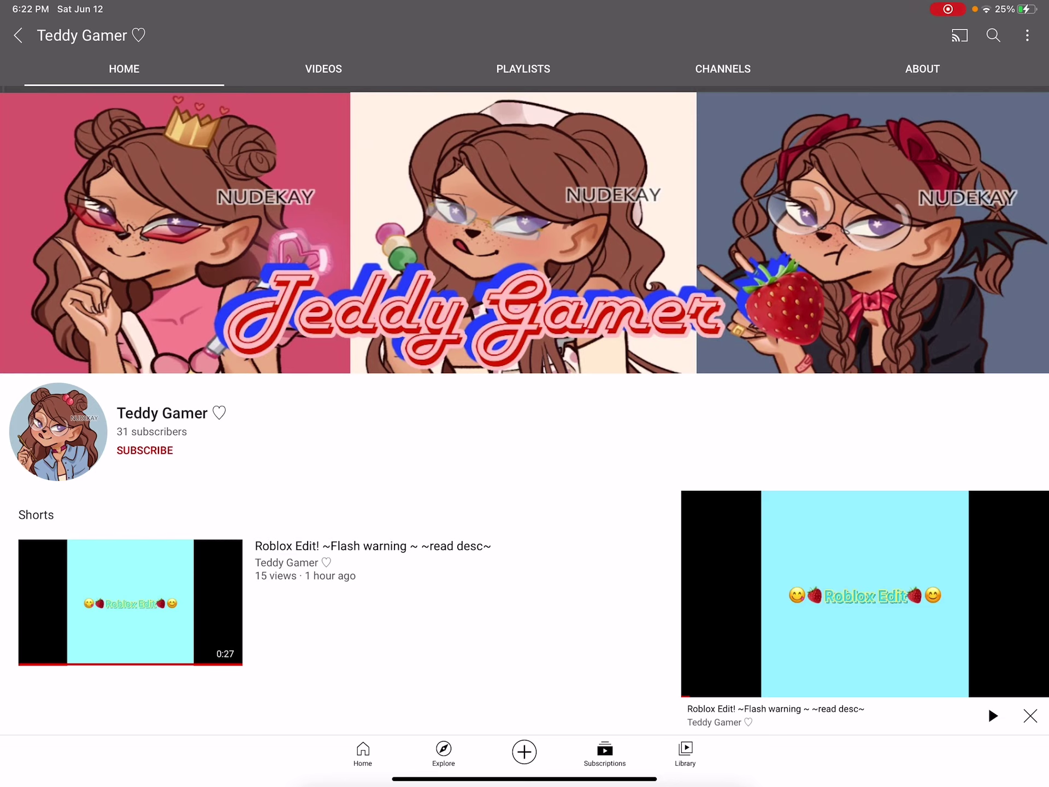
{"action": "left_click", "coordinate": [824, 594]}
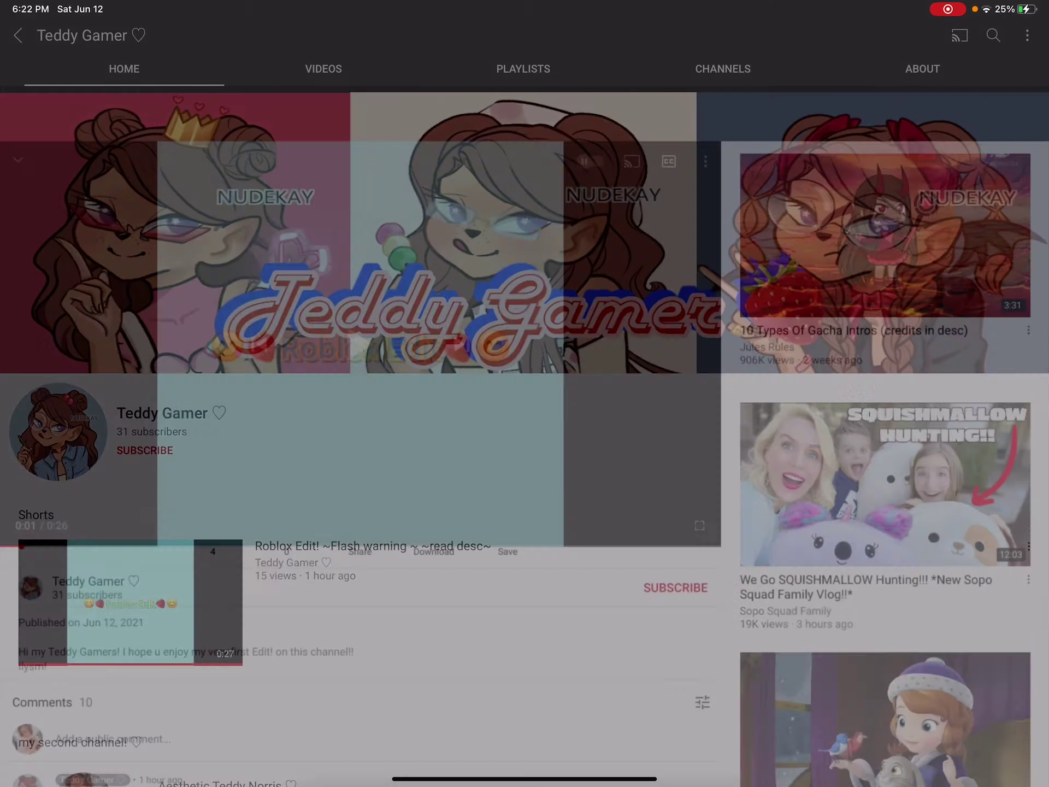
{"action": "scroll", "coordinate": [360, 606], "scroll_direction": "down", "scroll_amount": 1}
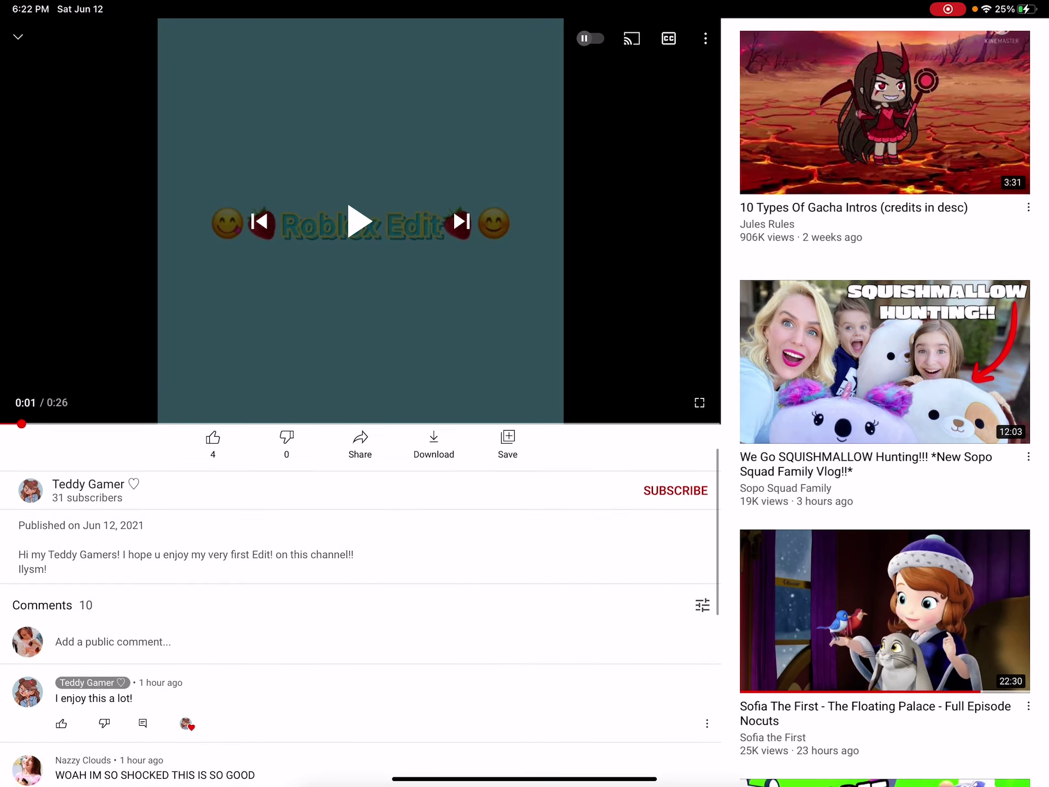
{"action": "left_click", "coordinate": [18, 36]}
{"action": "left_click", "coordinate": [921, 68]}
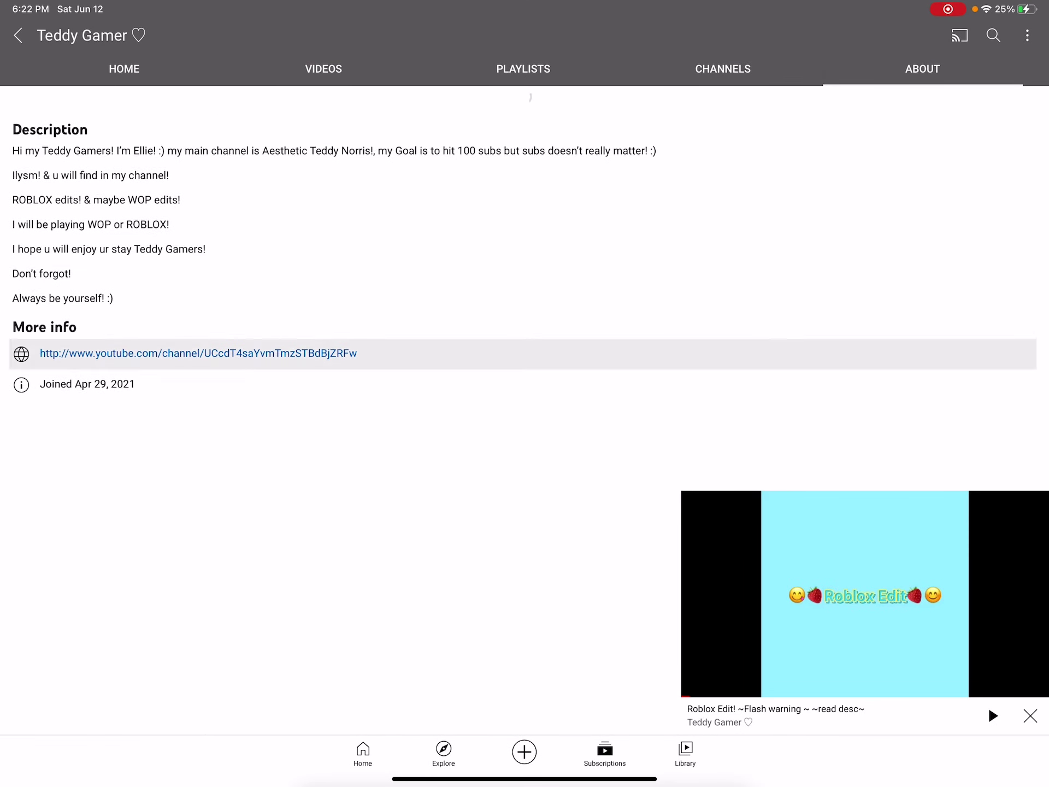
{"action": "scroll", "coordinate": [525, 345], "scroll_direction": "down", "scroll_amount": 1}
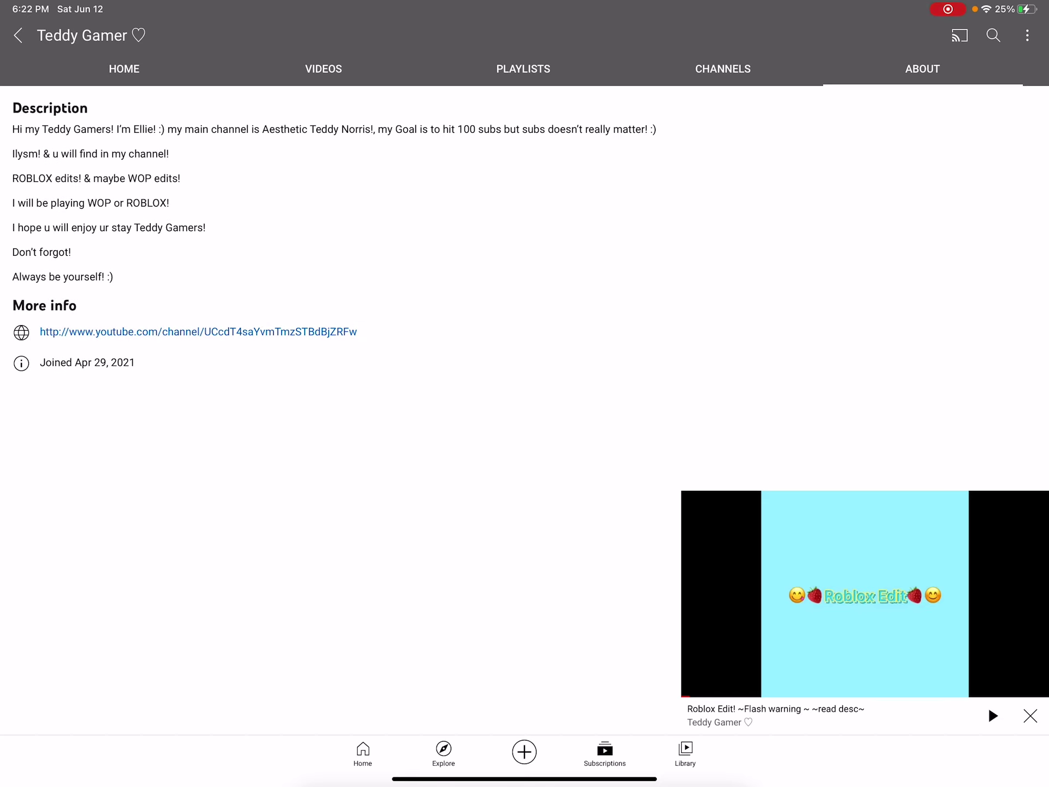